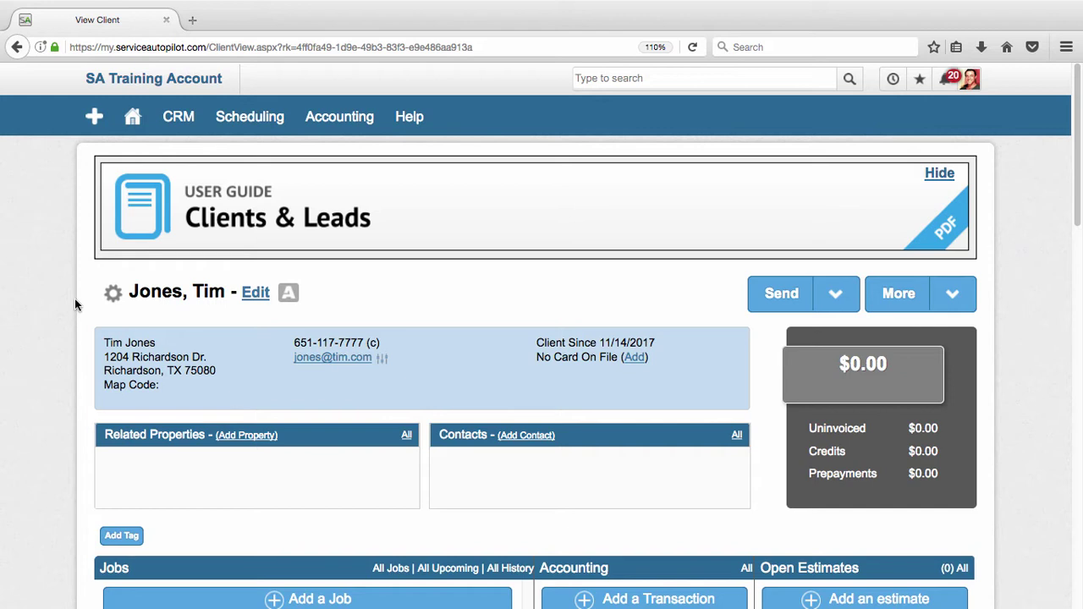
Open the scheduling calendar in Day view on 14 Nov 2017, showing its two 6:00 AM jobs.
{"action": "mouse_move", "coordinate": [249, 133]}
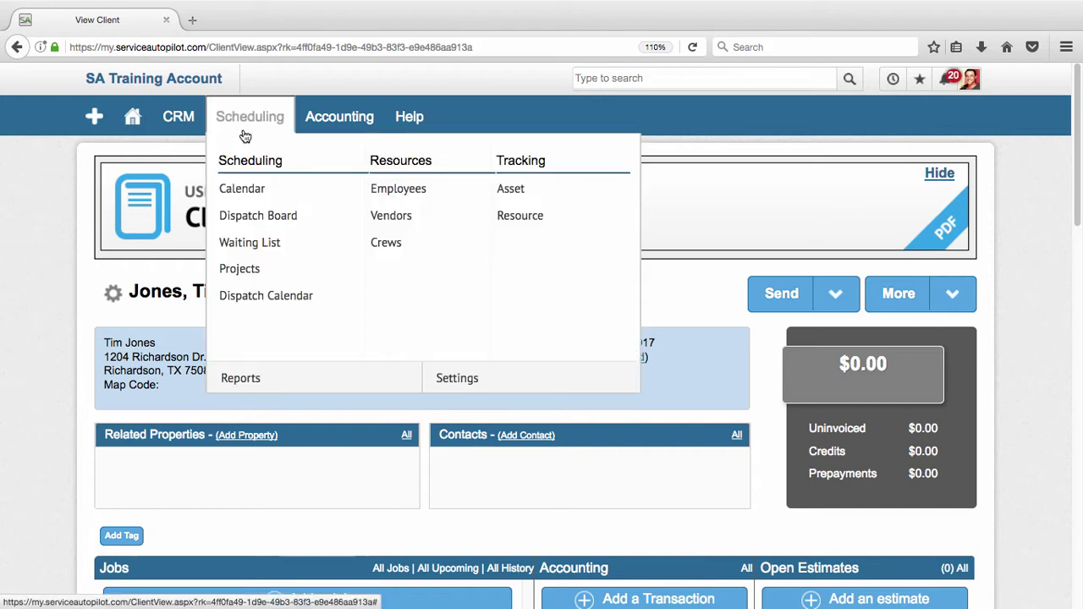
{"action": "left_click", "coordinate": [249, 194]}
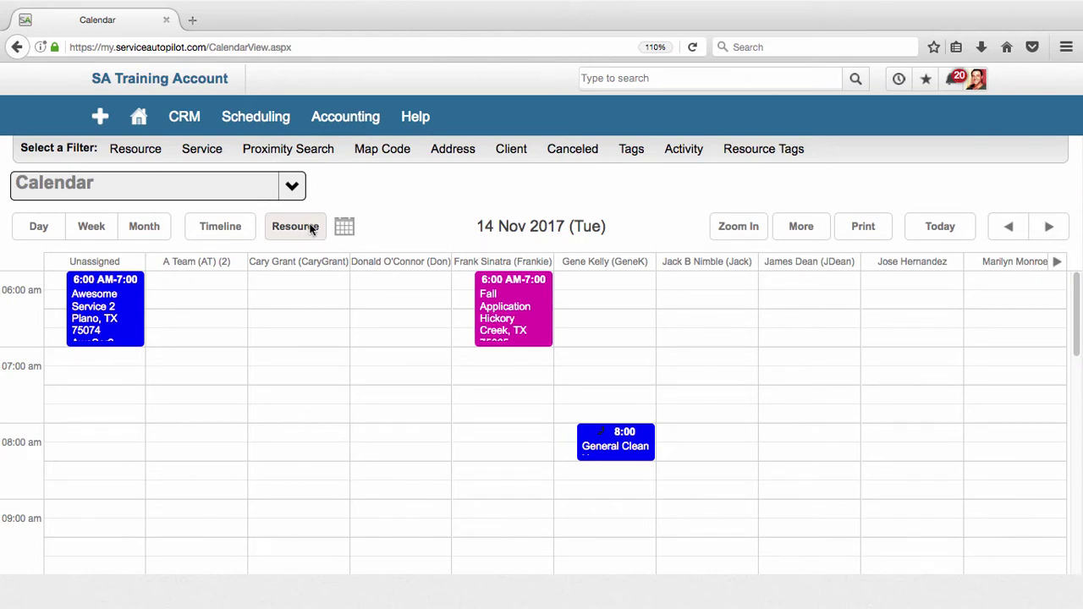
{"action": "left_click", "coordinate": [42, 223]}
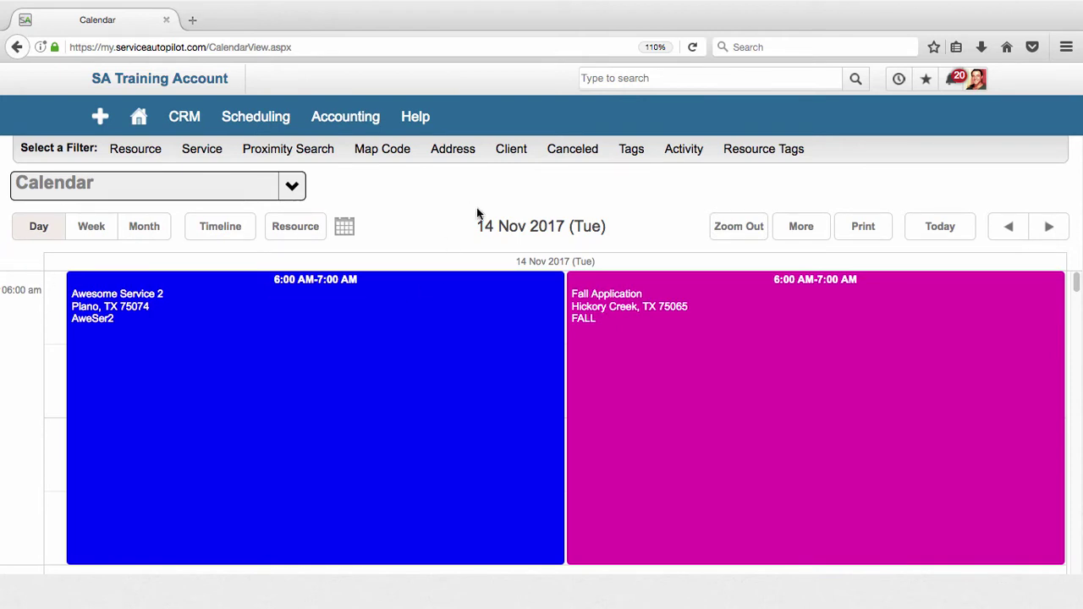
{"action": "left_click", "coordinate": [1046, 227]}
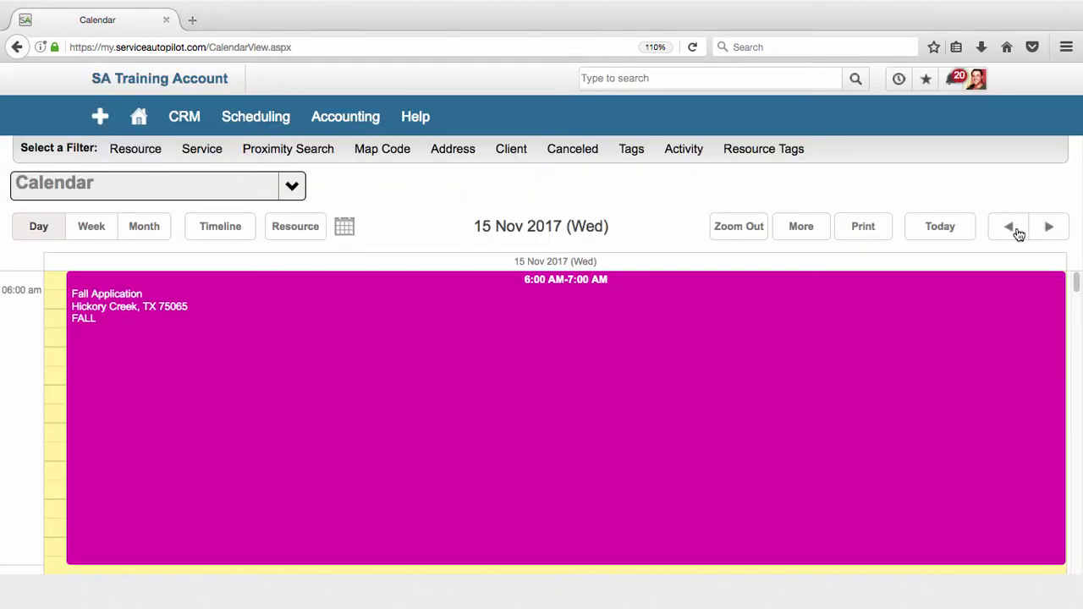
{"action": "left_click", "coordinate": [1009, 227]}
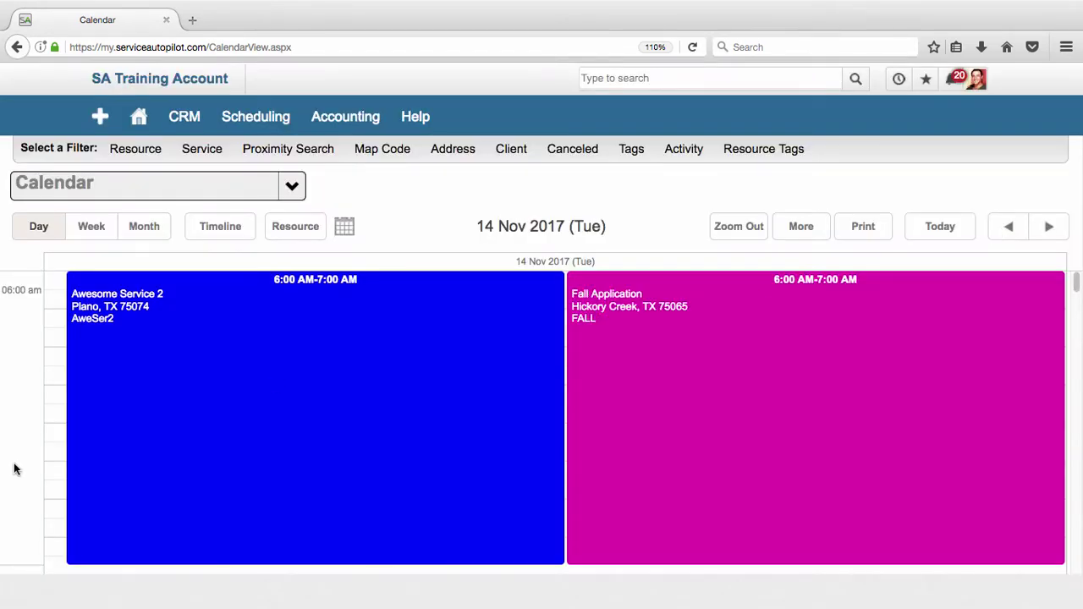
{"action": "scroll", "coordinate": [15, 467], "scroll_direction": "down", "scroll_amount": 3}
{"action": "scroll", "coordinate": [17, 467], "scroll_direction": "down", "scroll_amount": 3}
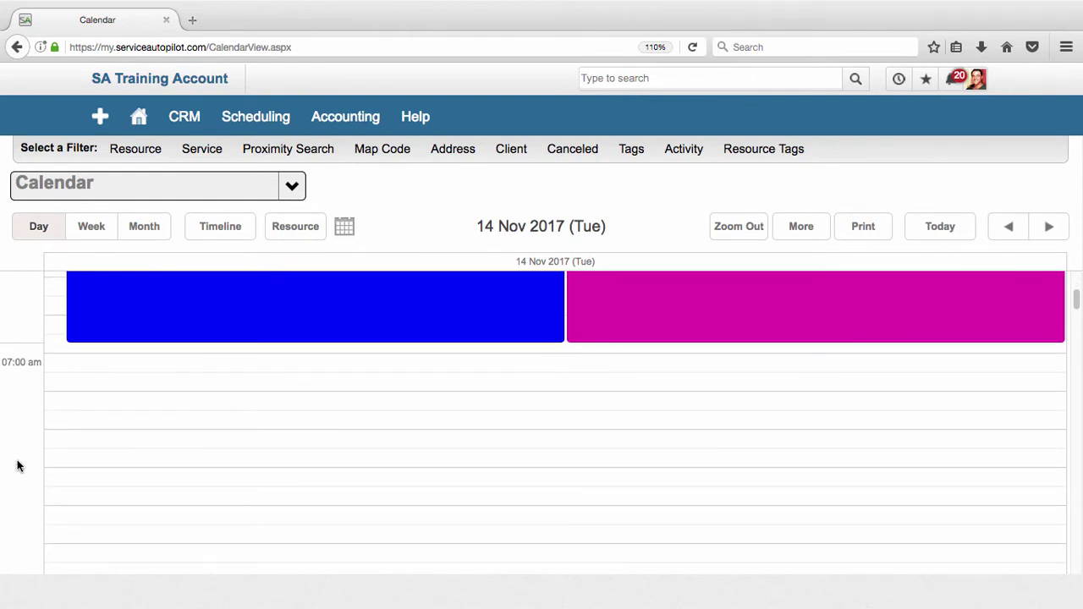
{"action": "scroll", "coordinate": [16, 461], "scroll_direction": "up", "scroll_amount": 6}
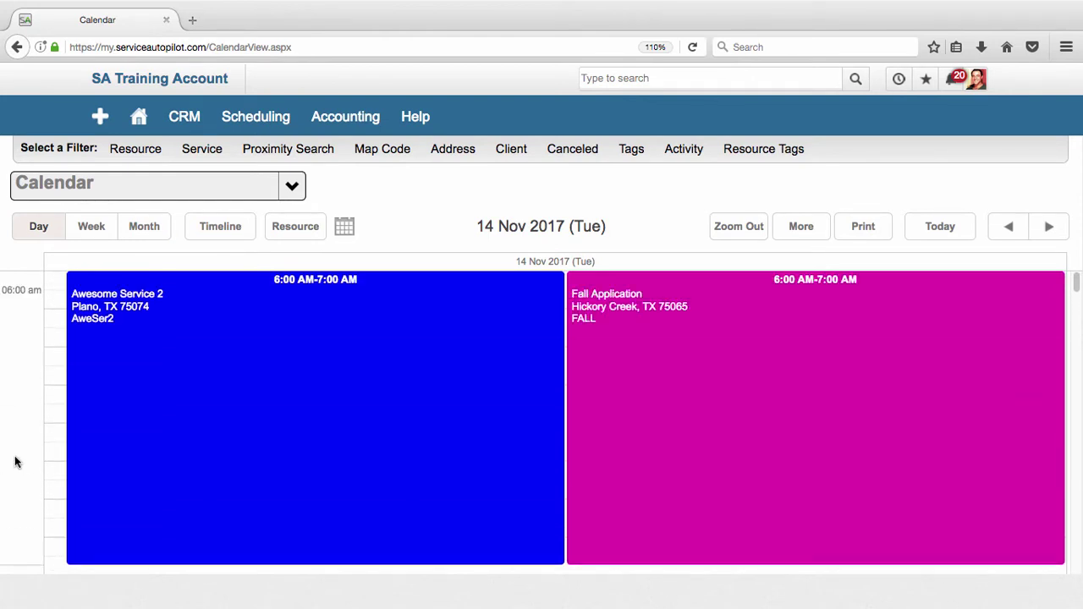
Switch the calendar to Week view, then to the November 2017 Month view.
{"action": "left_click", "coordinate": [93, 226]}
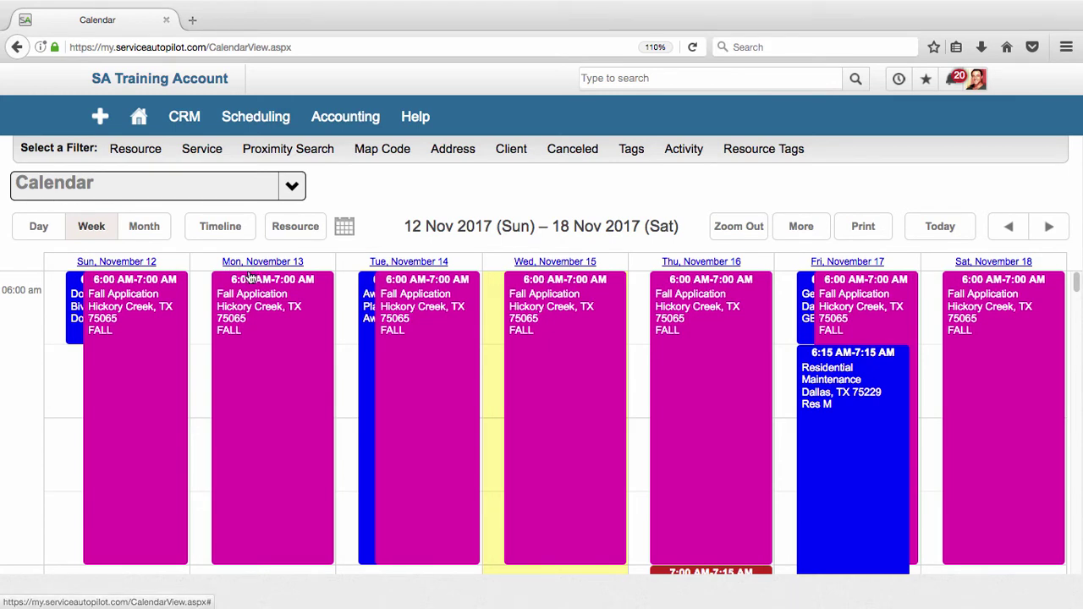
{"action": "left_click", "coordinate": [148, 233]}
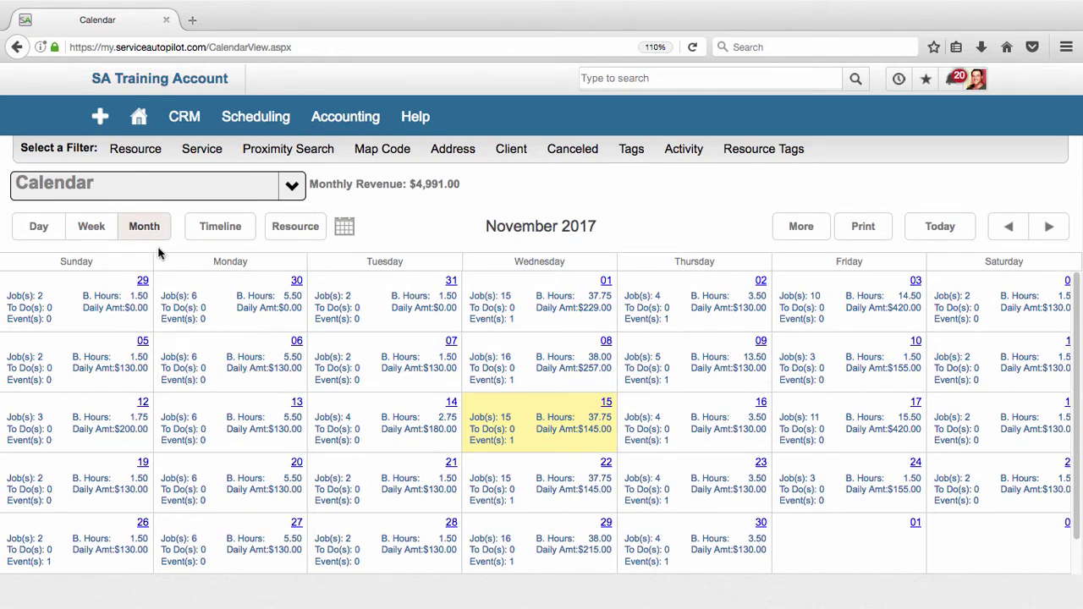
Show 14 Nov 2017 as a per-resource timeline, then in Resource view with a column per crew.
{"action": "left_click", "coordinate": [213, 228]}
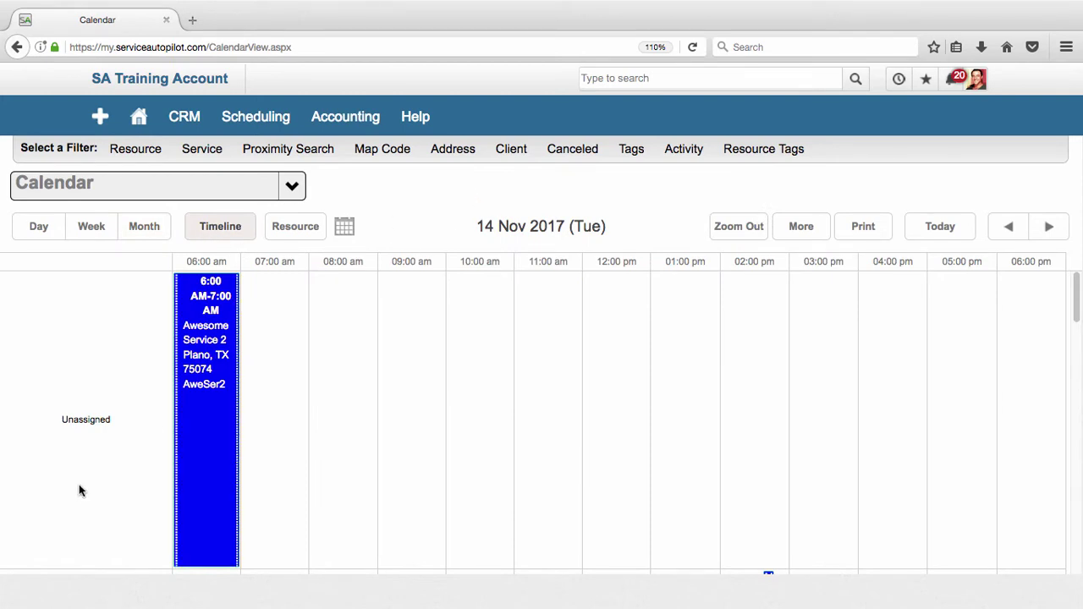
{"action": "scroll", "coordinate": [88, 487], "scroll_direction": "down", "scroll_amount": 3}
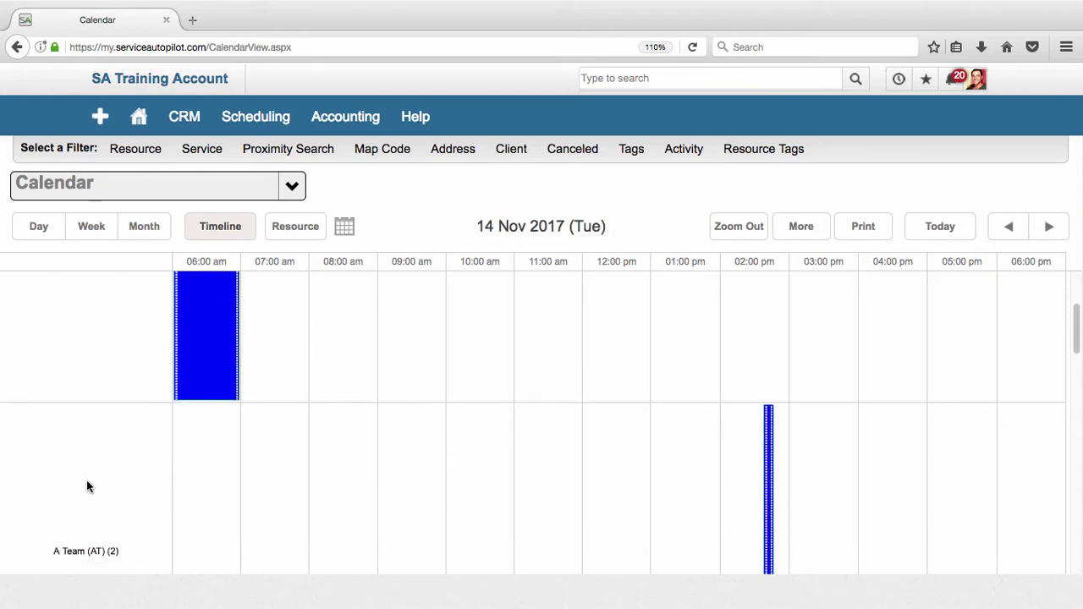
{"action": "scroll", "coordinate": [88, 453], "scroll_direction": "up", "scroll_amount": 3}
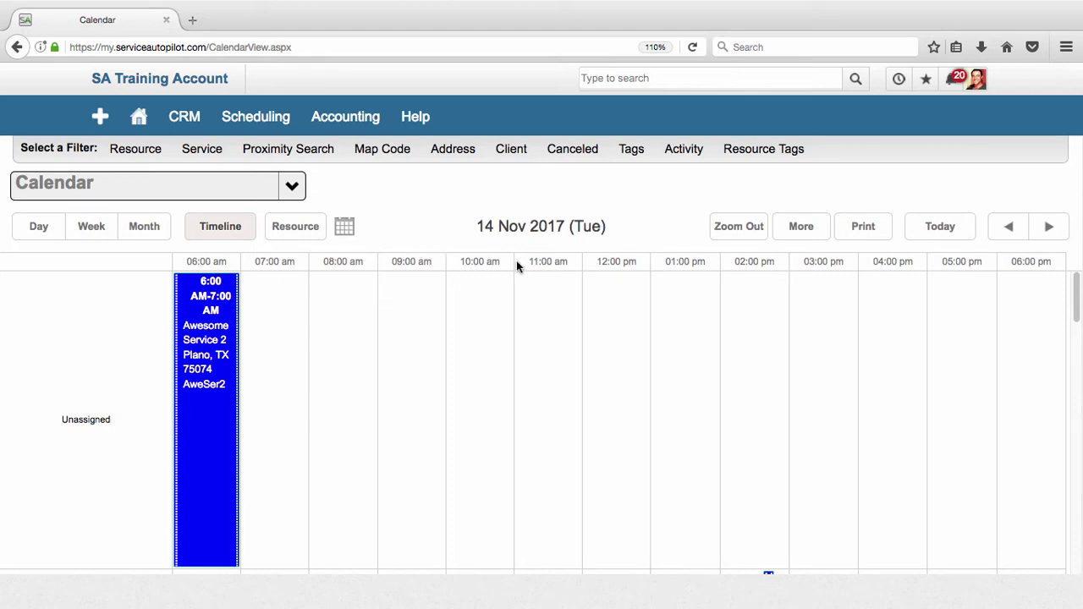
{"action": "left_click", "coordinate": [284, 230]}
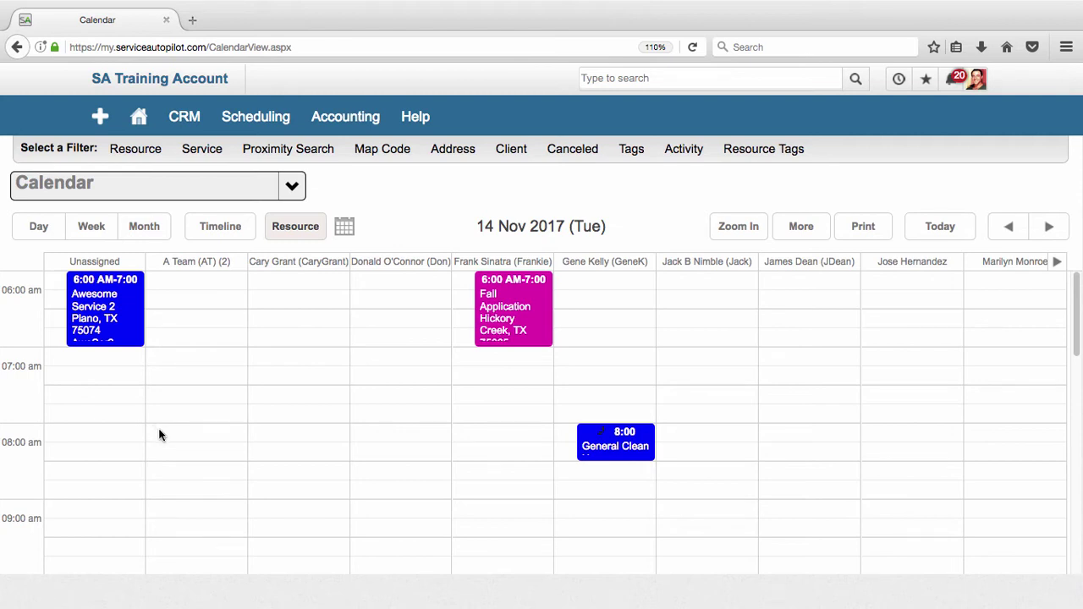
Block out 8:00–9:00 AM in A Team's column on 14 Nov and schedule it as a one-time job.
{"action": "left_click_drag", "start_coordinate": [161, 435], "coordinate": [174, 456]}
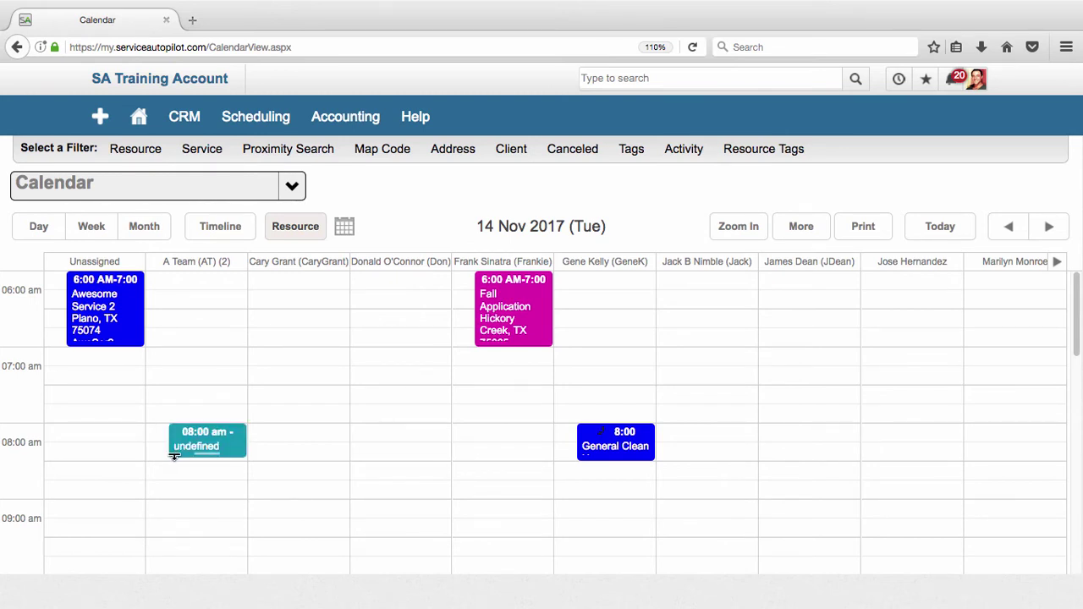
{"action": "left_click_drag", "start_coordinate": [174, 456], "coordinate": [168, 505]}
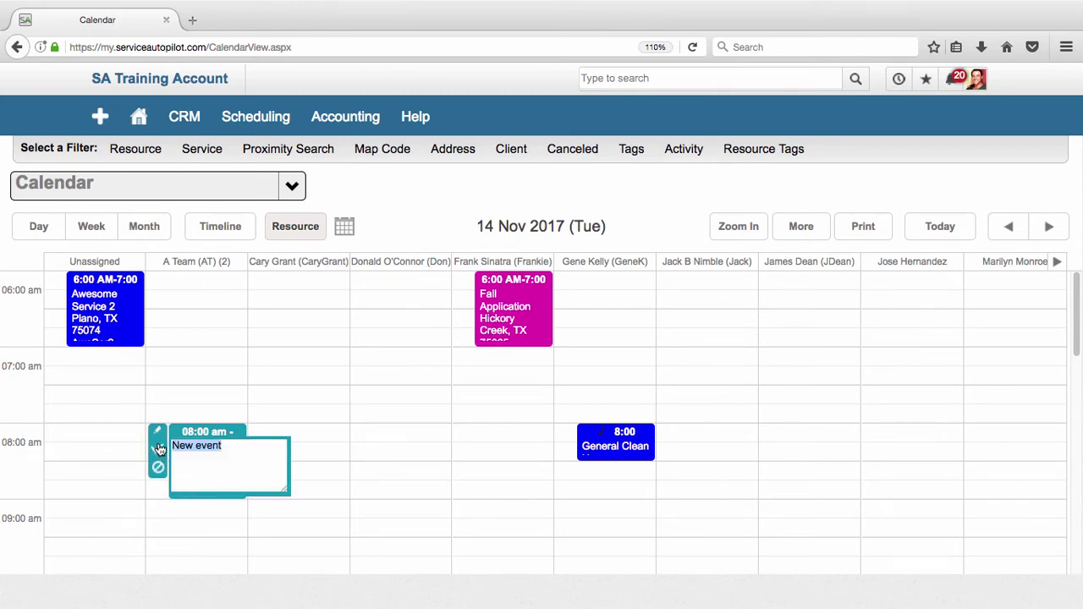
{"action": "left_click", "coordinate": [158, 449]}
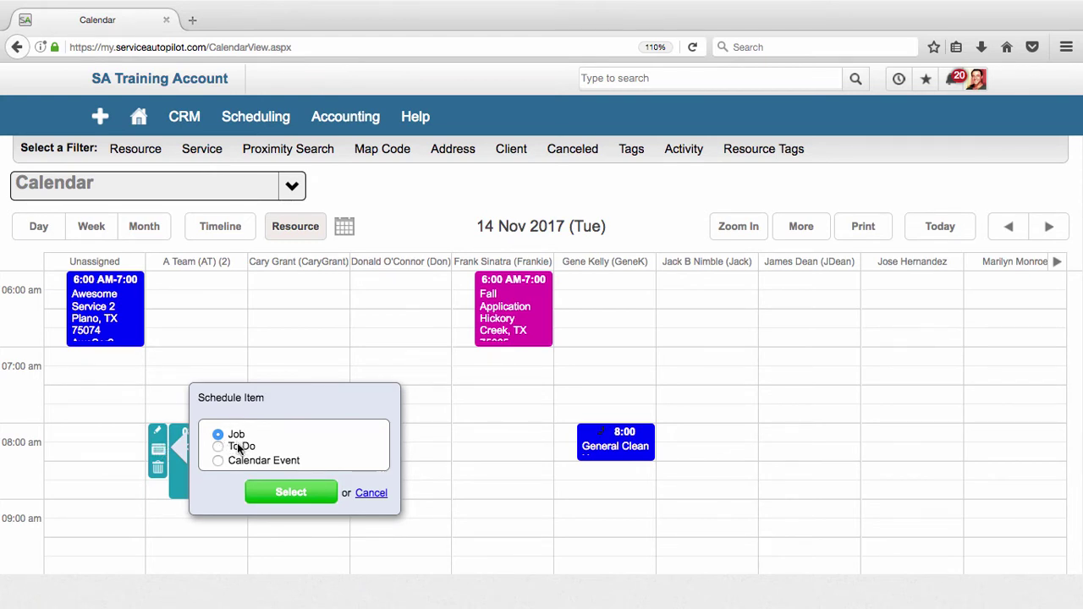
{"action": "left_click", "coordinate": [294, 493]}
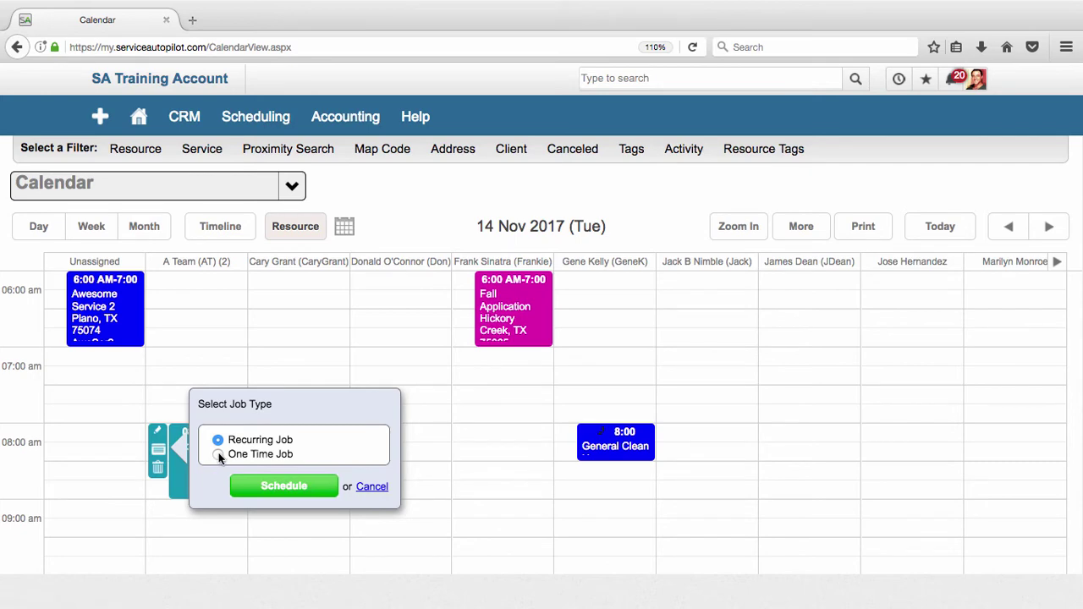
{"action": "left_click", "coordinate": [278, 486]}
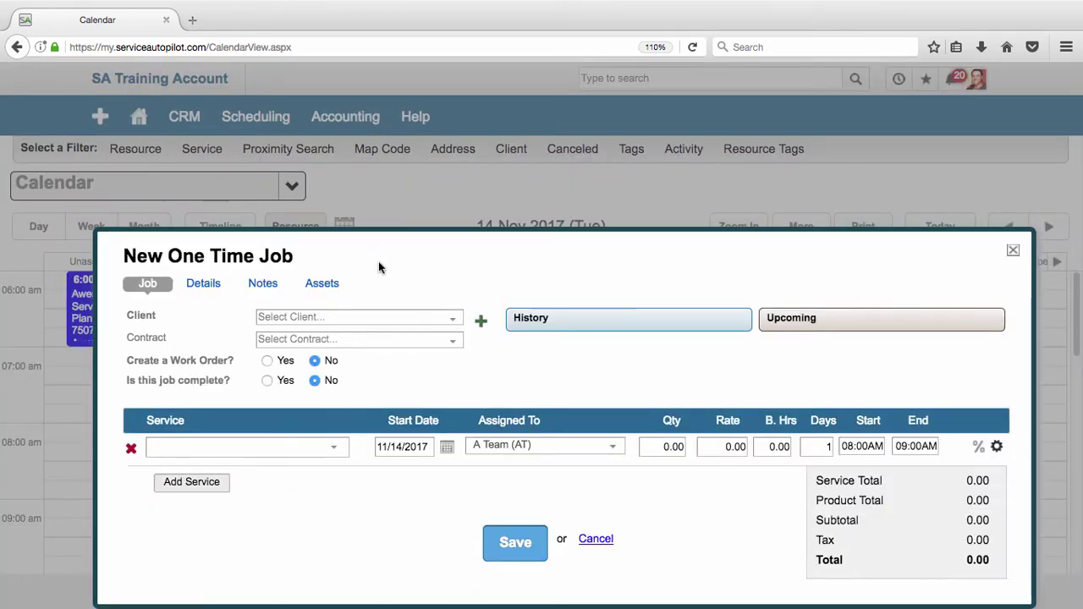
Move the New One Time Job form and check the existing client list without picking anyone.
{"action": "left_click_drag", "start_coordinate": [412, 229], "coordinate": [382, 125]}
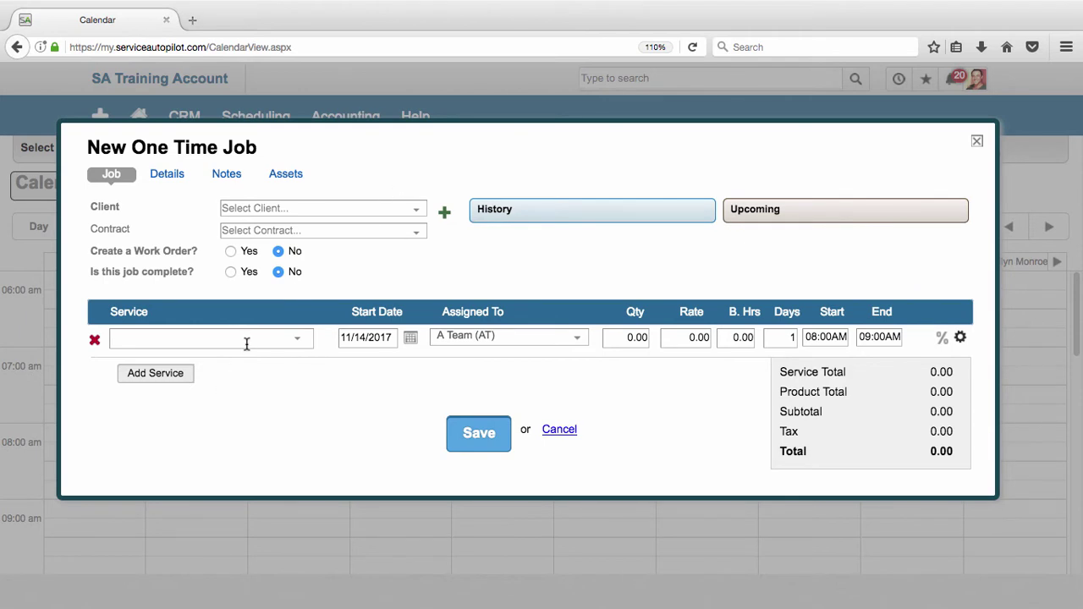
{"action": "left_click", "coordinate": [324, 210]}
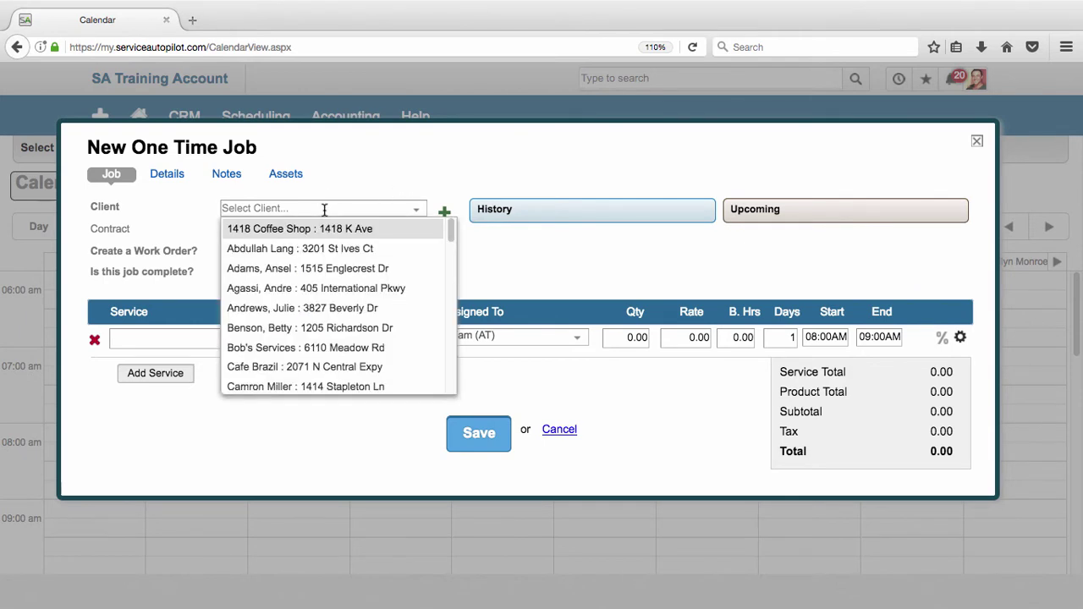
{"action": "left_click", "coordinate": [352, 179]}
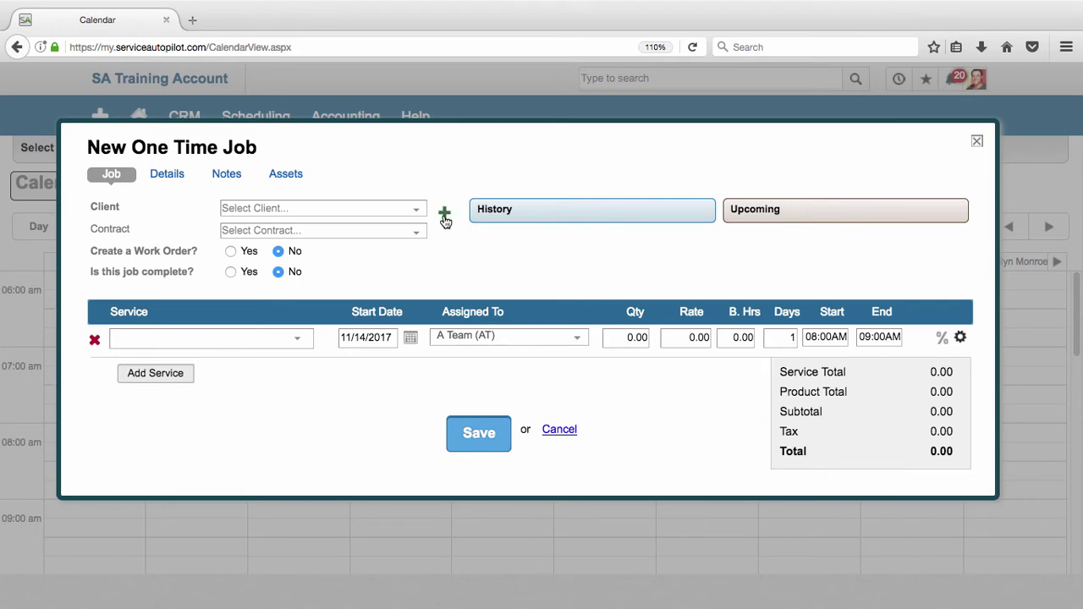
Start a new client and enter the client's first and last name and full postal address.
{"action": "left_click", "coordinate": [445, 215]}
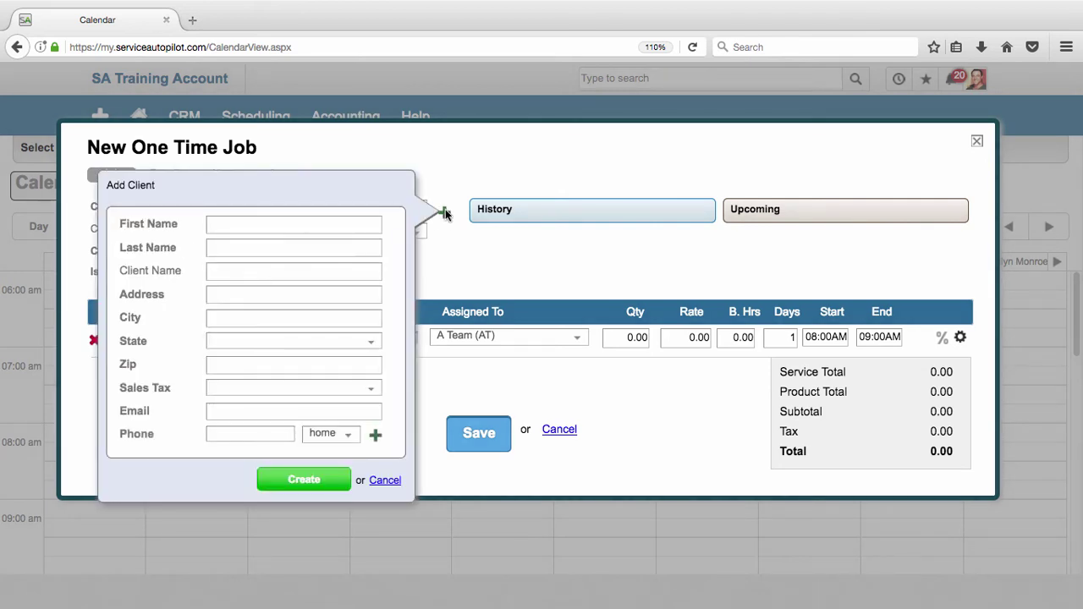
{"action": "left_click", "coordinate": [368, 222]}
{"action": "key", "text": "Tab"}
{"action": "key", "text": "Tab"}
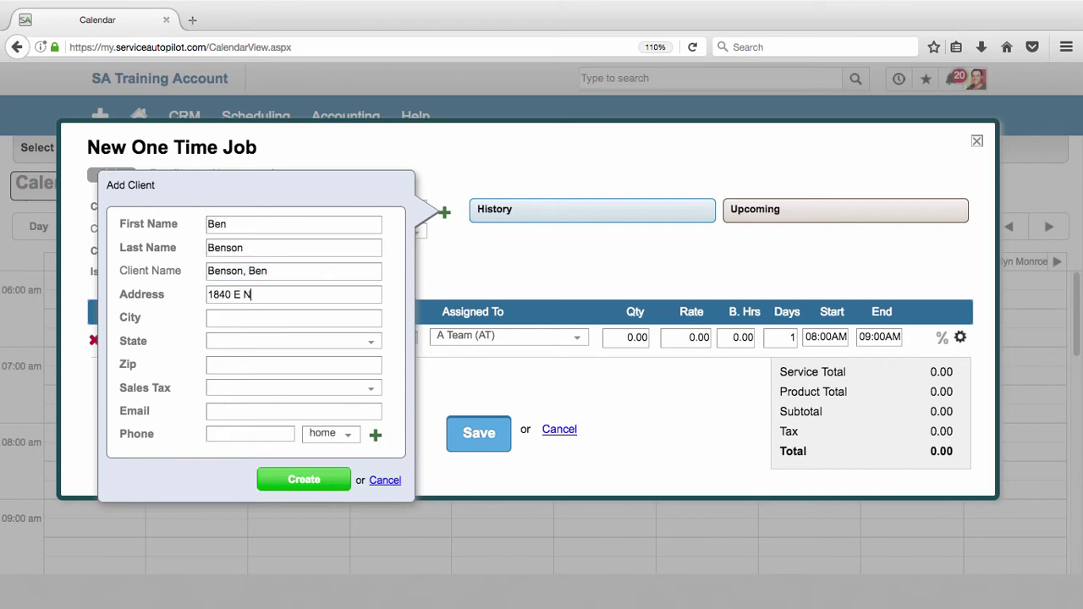
{"action": "key", "text": "Tab"}
{"action": "type", "text": "Irving"}
{"action": "key", "text": "Tab"}
{"action": "type", "text": "TX"}
{"action": "key", "text": "Tab"}
{"action": "type", "text": "75062"}
Set State sales tax, enter the client's e-mail and phone, add a phone row, and create the client.
{"action": "key", "text": "Tab"}
{"action": "type", "text": "State"}
{"action": "key", "text": "Tab"}
{"action": "key", "text": "Tab"}
{"action": "type", "text": "1234567890"}
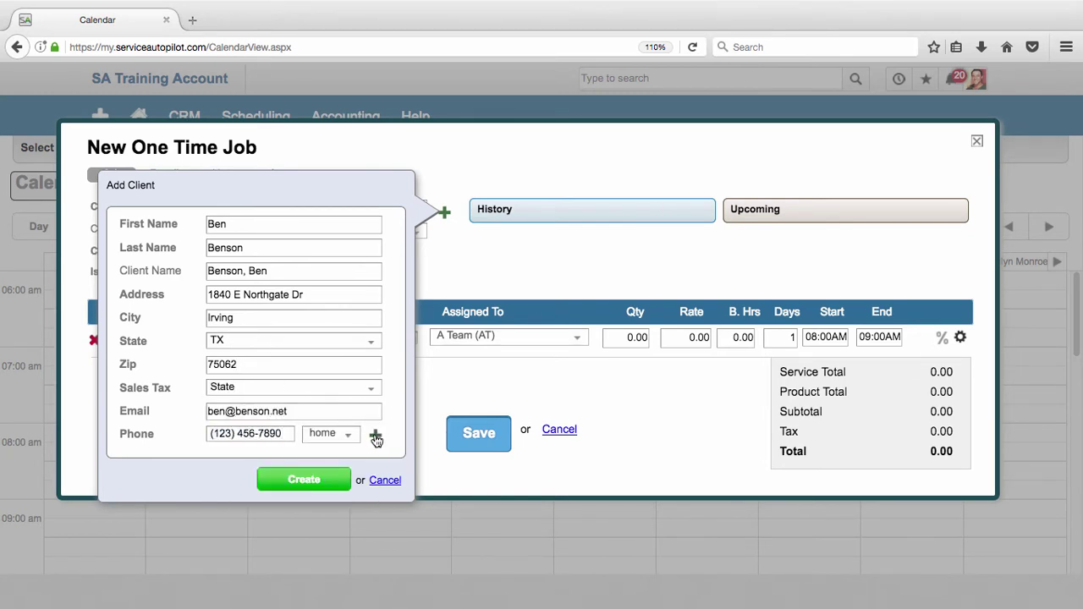
{"action": "left_click", "coordinate": [376, 438]}
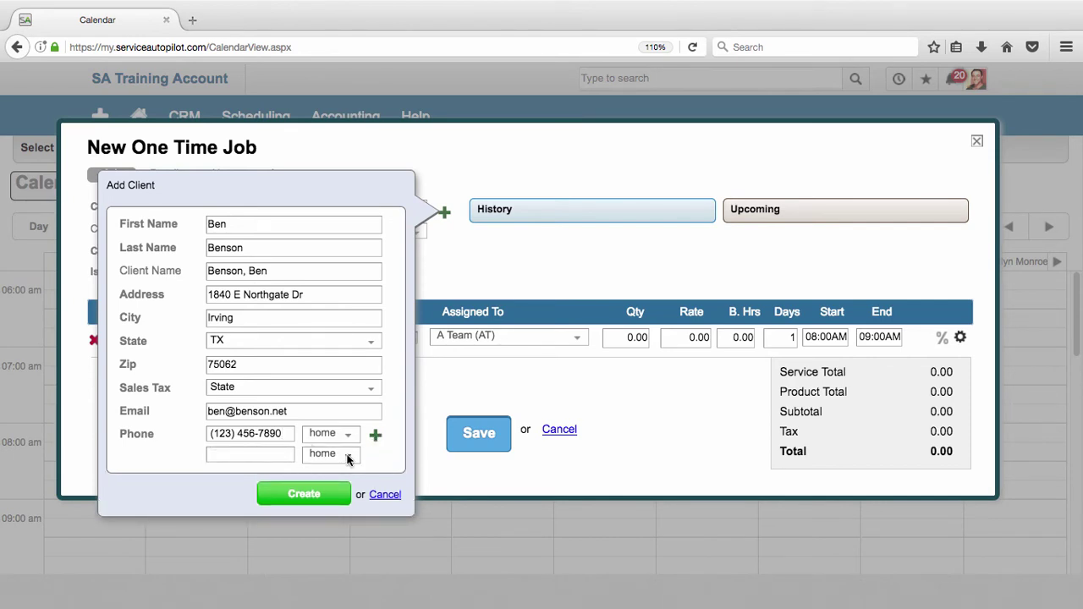
{"action": "left_click", "coordinate": [300, 499]}
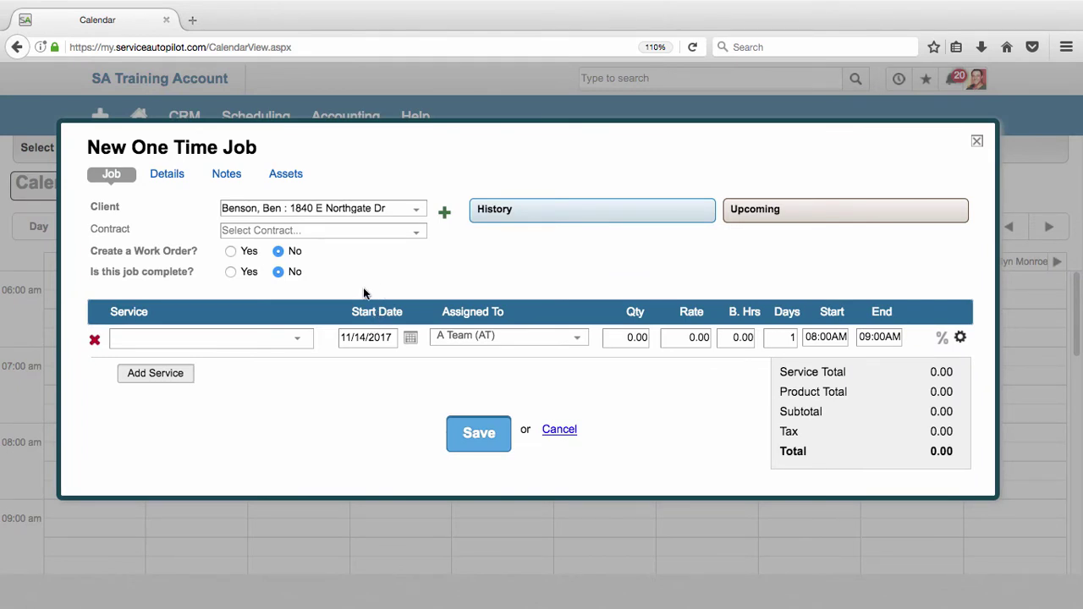
Add the Residential Maintenance service at 50.00 and save the job into A Team's 8–9 AM slot.
{"action": "left_click", "coordinate": [285, 340]}
{"action": "type", "text": "mainte"}
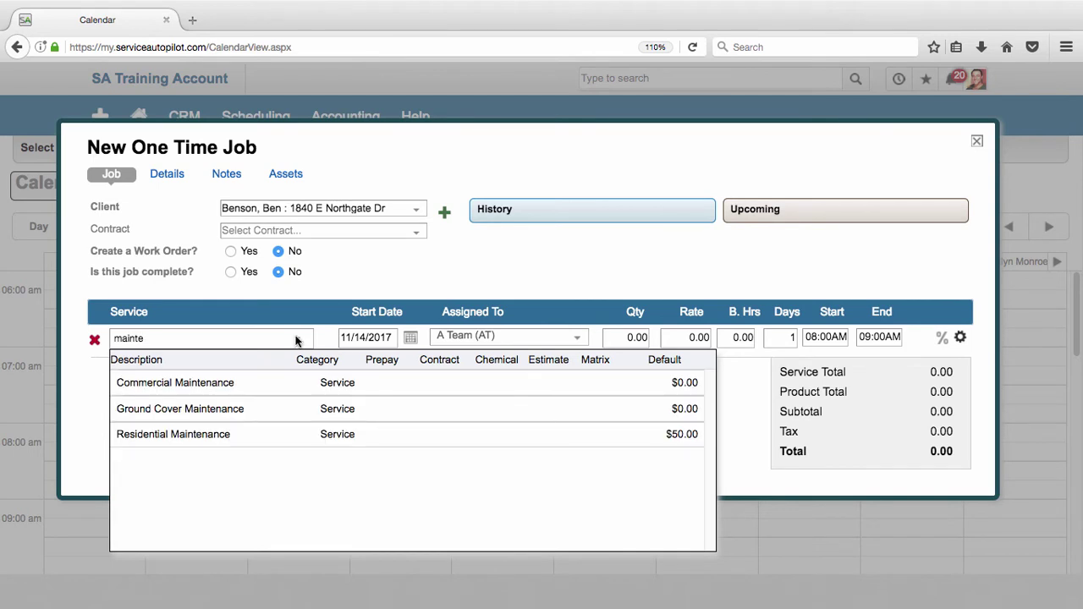
{"action": "left_click", "coordinate": [231, 441]}
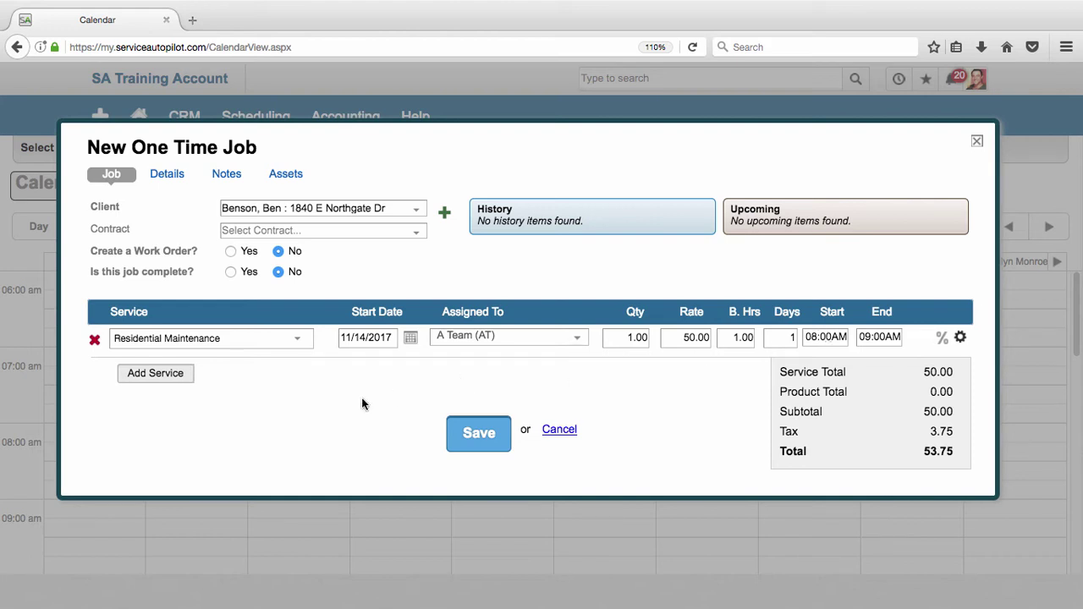
{"action": "left_click", "coordinate": [461, 432]}
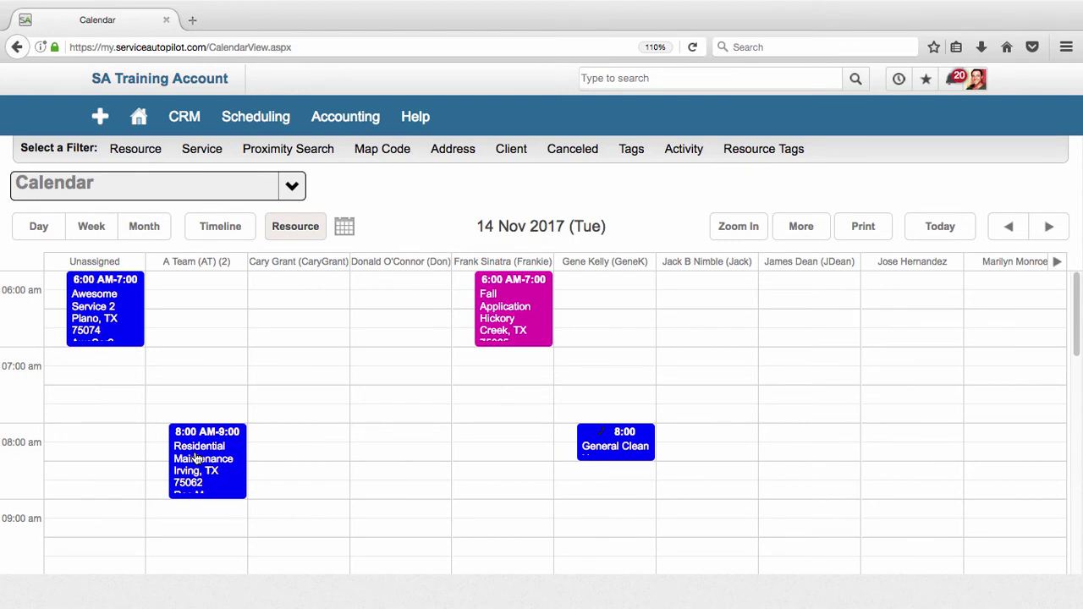
Open the Residential Maintenance job's details, set its status to Dispatched, and save.
{"action": "mouse_move", "coordinate": [196, 457]}
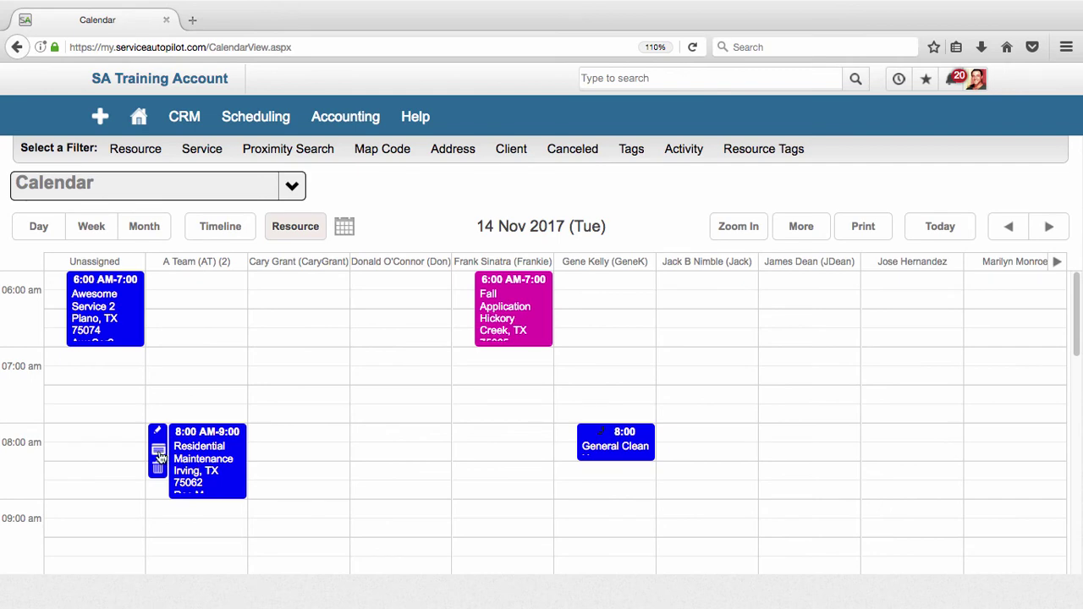
{"action": "left_click", "coordinate": [159, 455]}
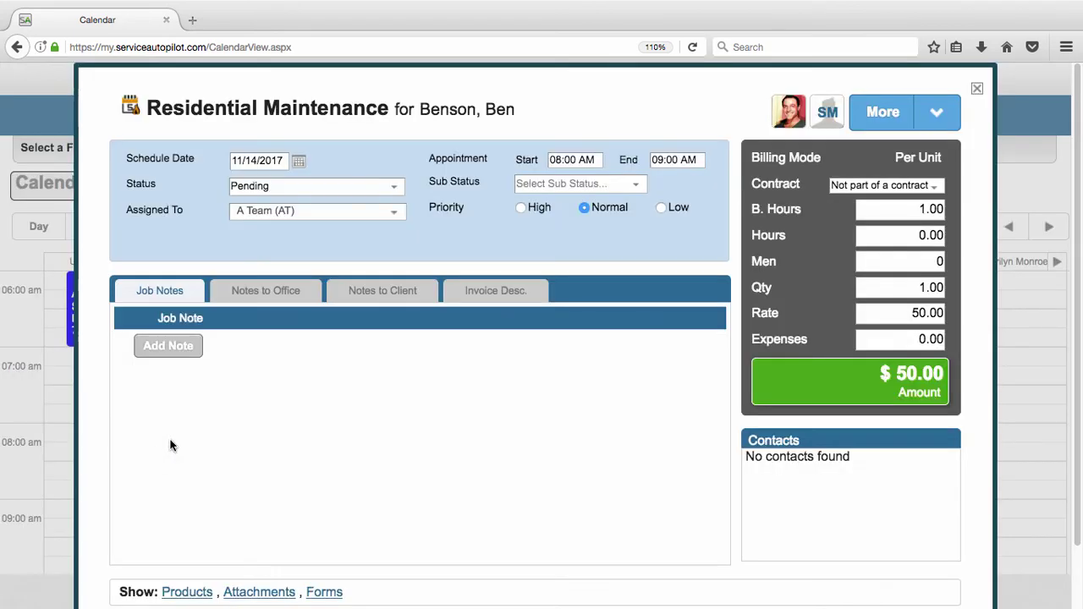
{"action": "left_click", "coordinate": [270, 188]}
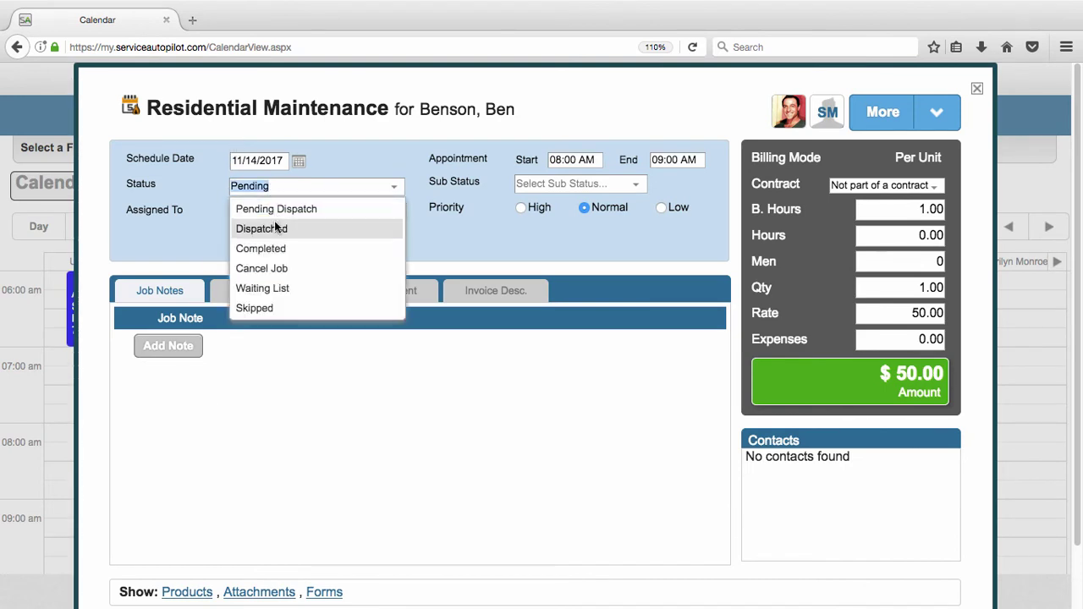
{"action": "left_click", "coordinate": [272, 229]}
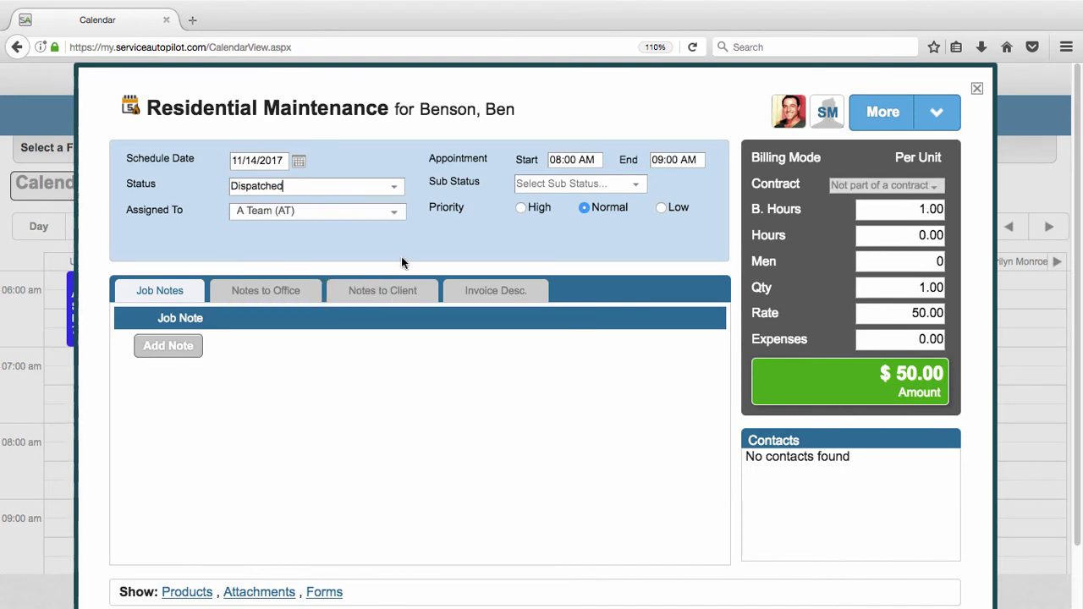
{"action": "scroll", "coordinate": [404, 284], "scroll_direction": "down", "scroll_amount": 2}
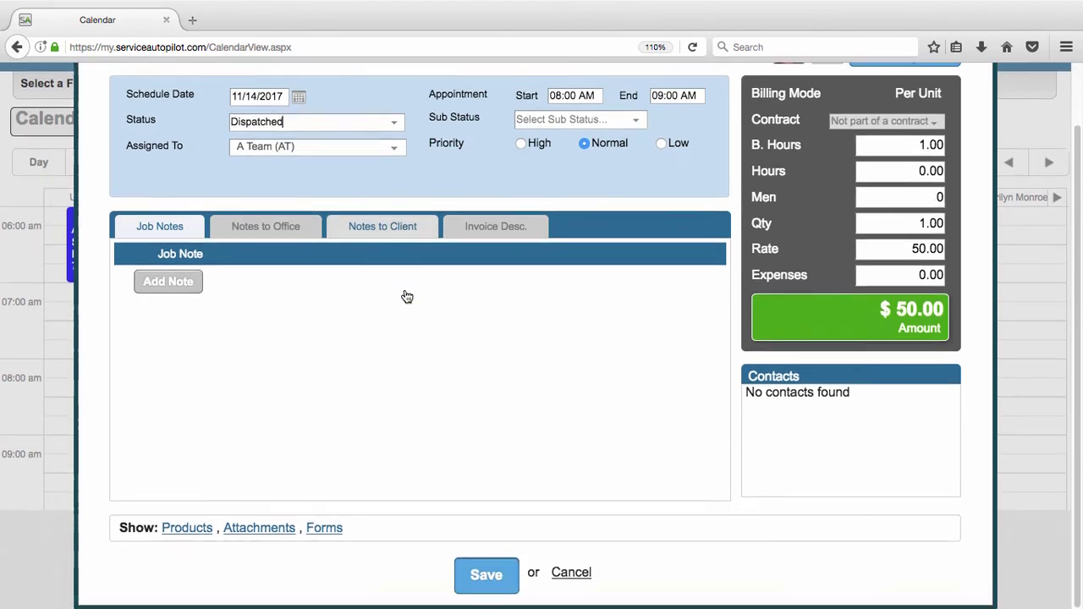
{"action": "left_click", "coordinate": [474, 583]}
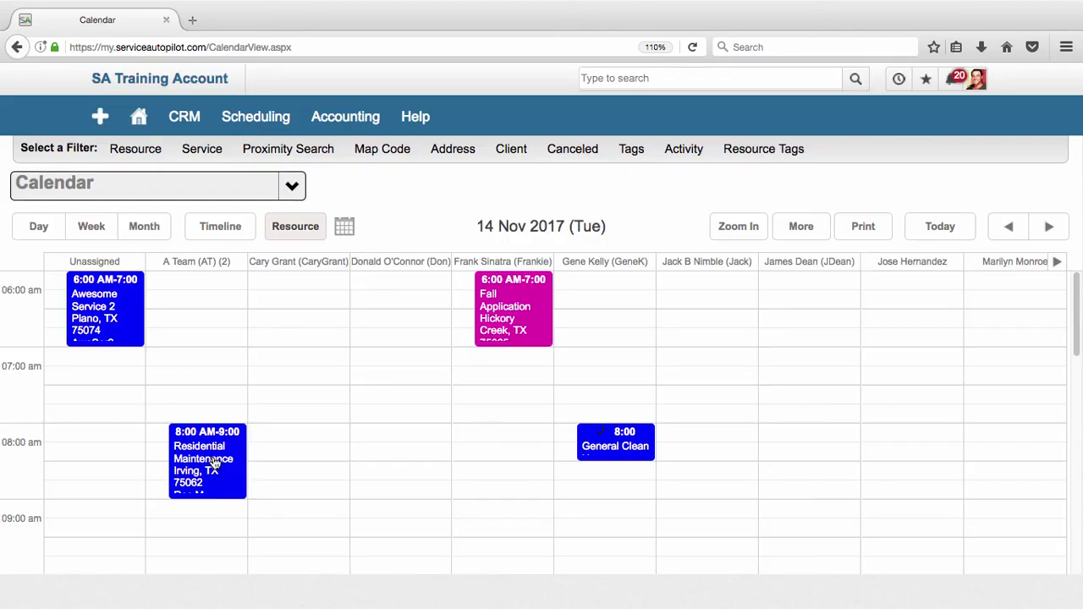
Open the Scheduling Dispatch Board in a new browser tab.
{"action": "mouse_move", "coordinate": [189, 457]}
{"action": "mouse_move", "coordinate": [261, 116]}
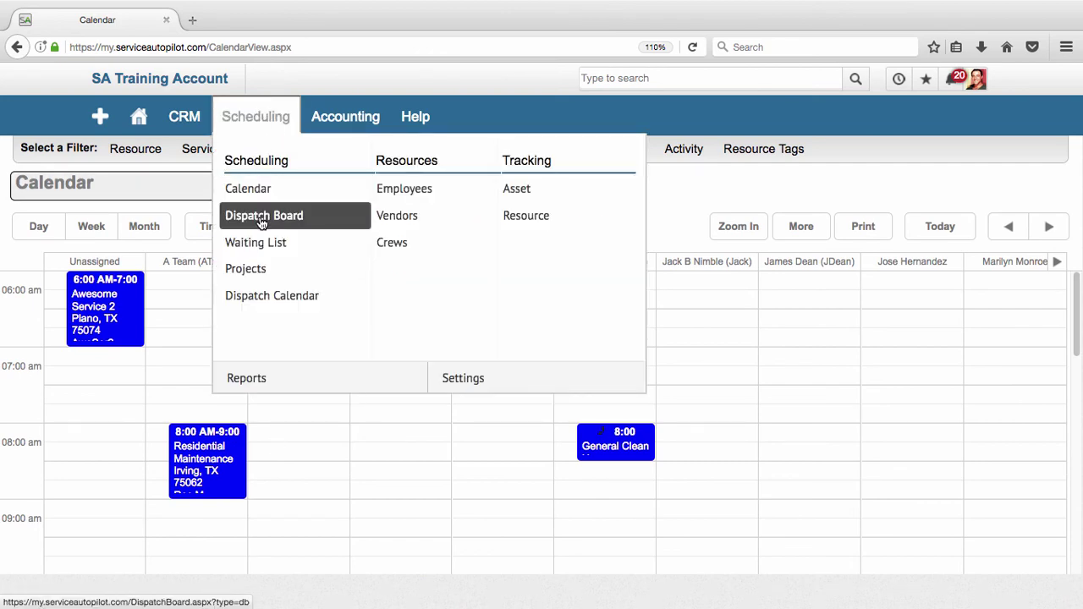
{"action": "right_click", "coordinate": [262, 215]}
{"action": "left_click", "coordinate": [266, 150]}
{"action": "left_click", "coordinate": [254, 19]}
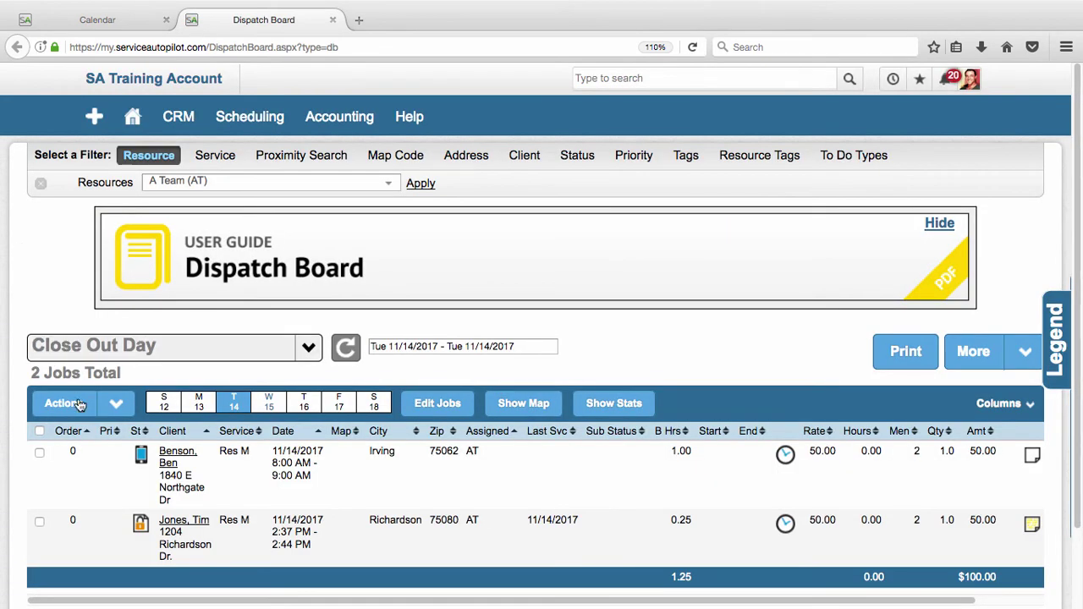
Select both A Team jobs, check the bulk Actions menu, clear the selection, and return to the Calendar.
{"action": "left_click", "coordinate": [76, 403]}
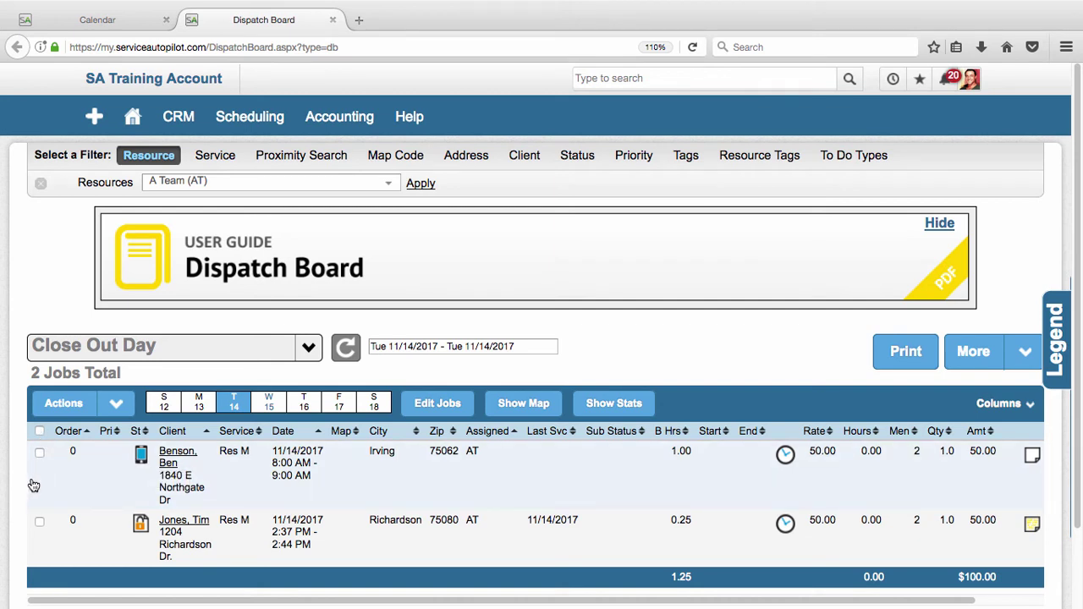
{"action": "left_click", "coordinate": [39, 430]}
{"action": "left_click", "coordinate": [61, 403]}
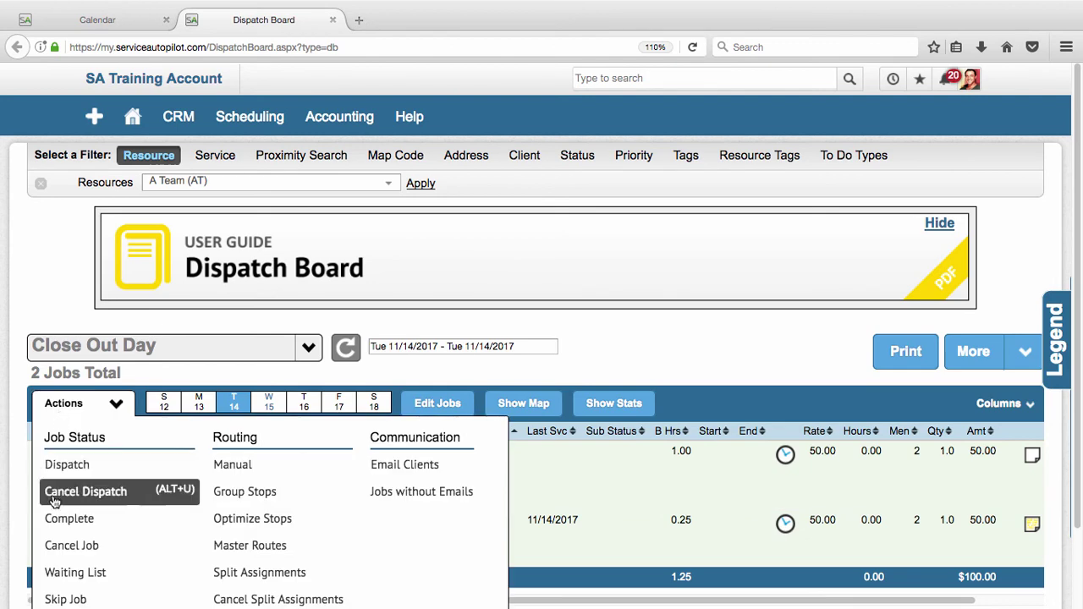
{"action": "left_click", "coordinate": [38, 430]}
{"action": "left_click", "coordinate": [89, 23]}
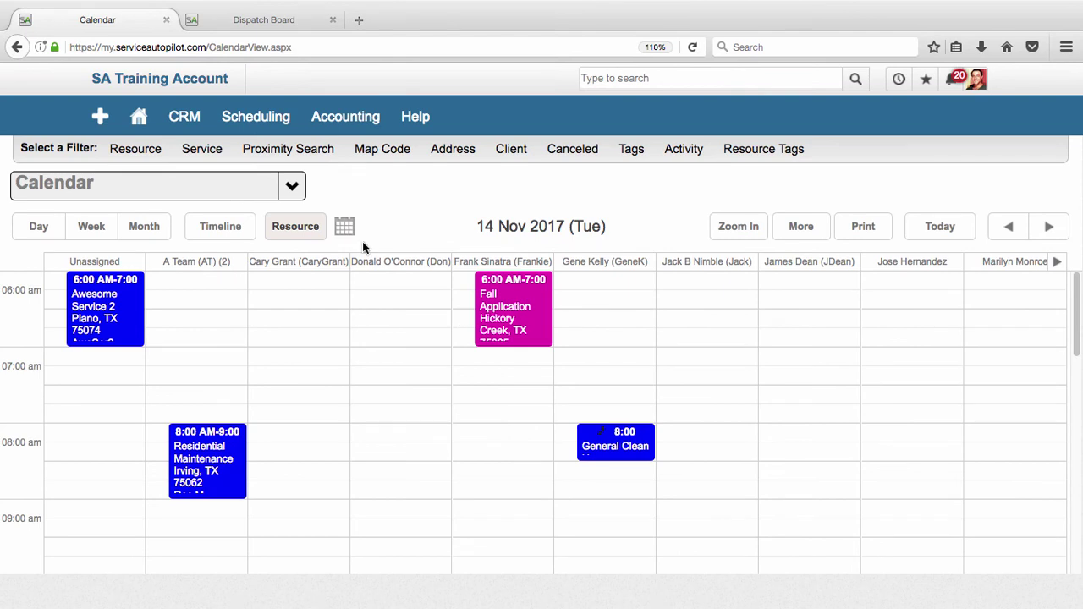
{"action": "left_click", "coordinate": [854, 229]}
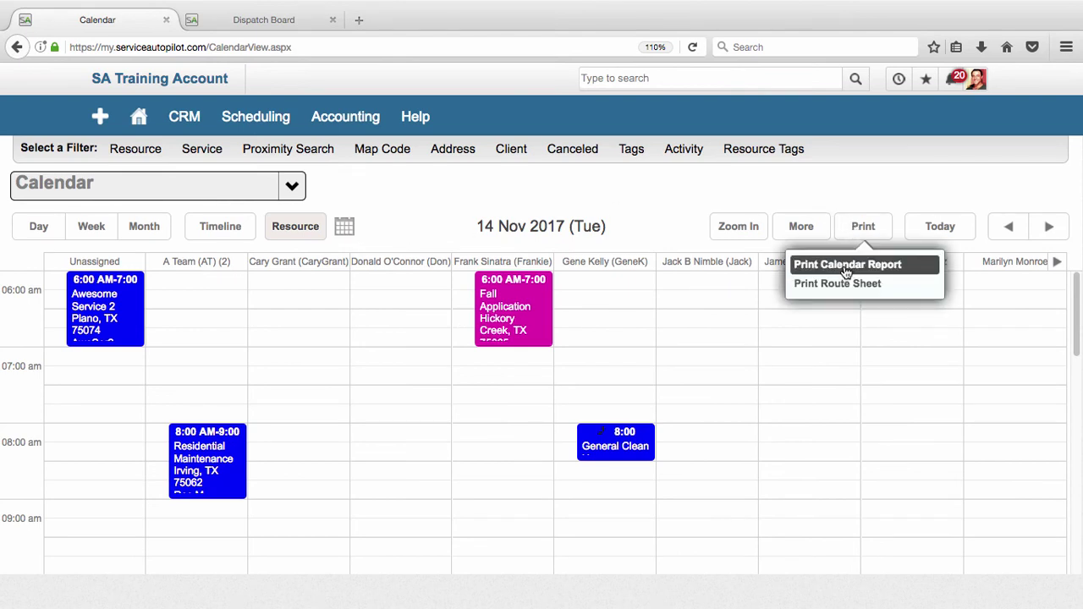
{"action": "left_click", "coordinate": [604, 195]}
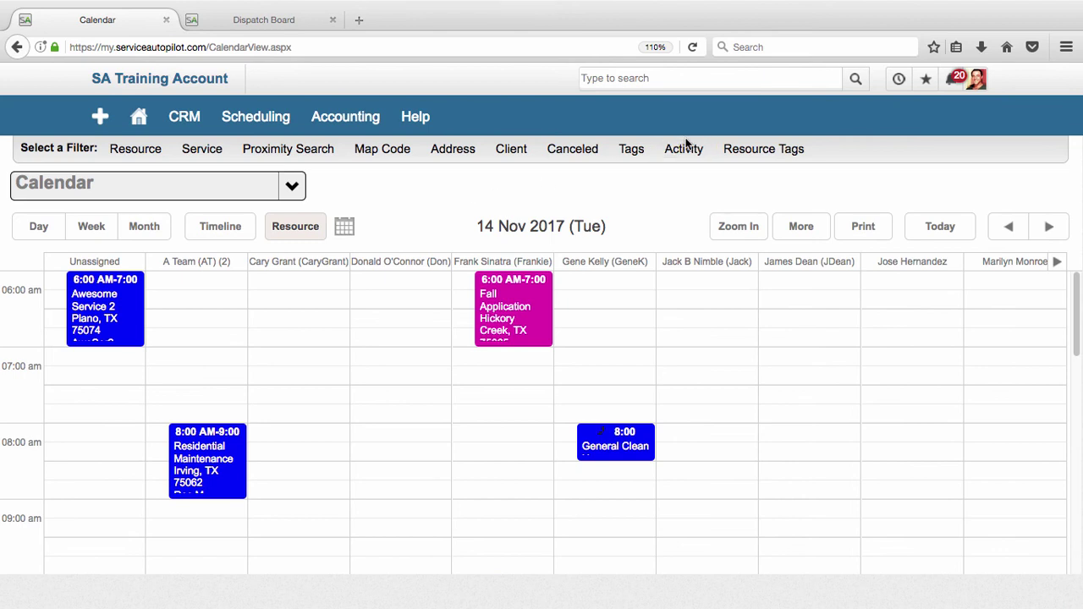
{"action": "mouse_move", "coordinate": [421, 126]}
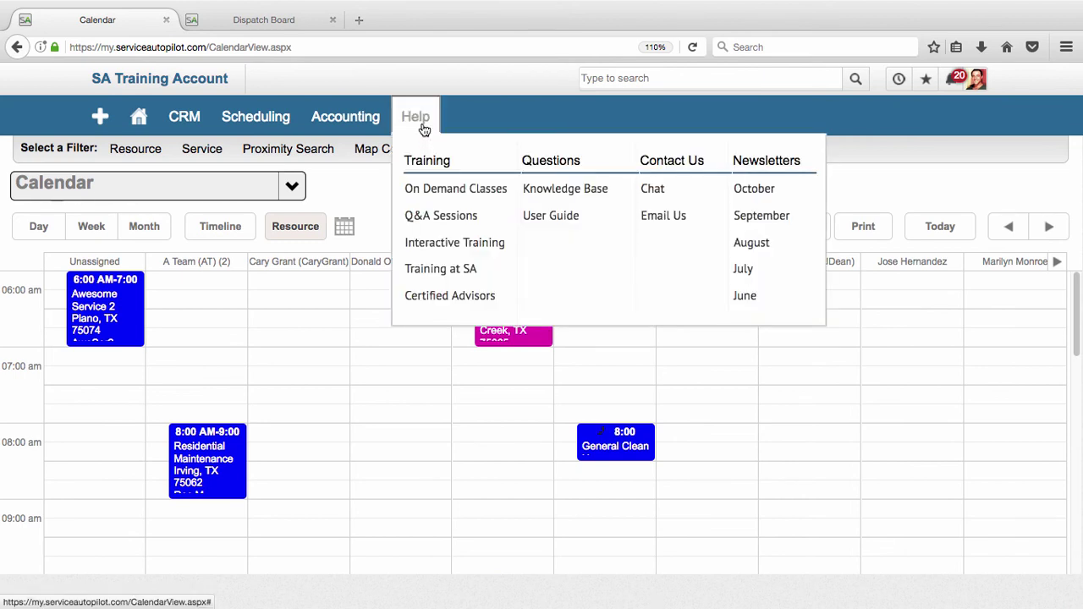